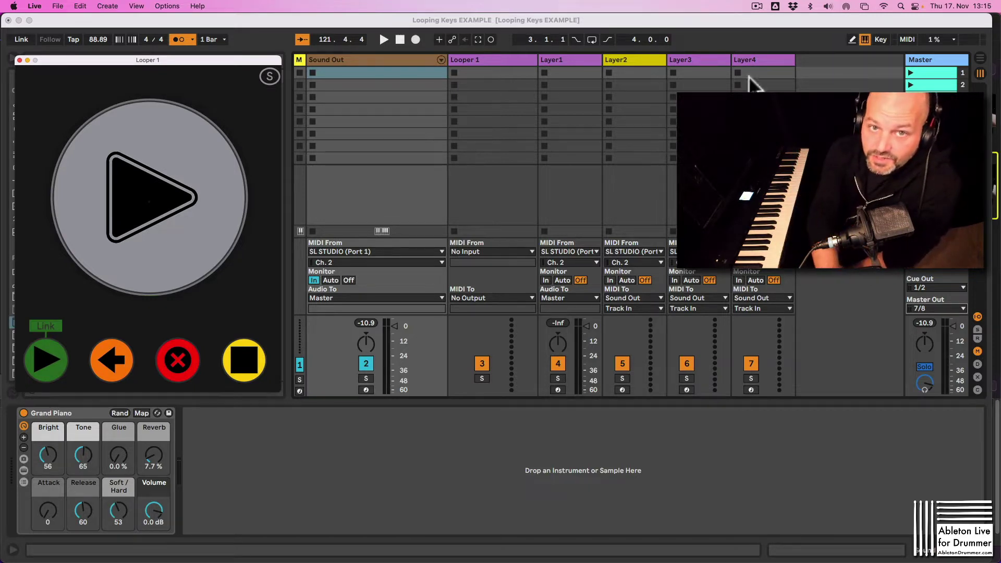
# Start Arrangement recording and play the first looper layer onto the Layer1 track
pyautogui.click(415, 41)
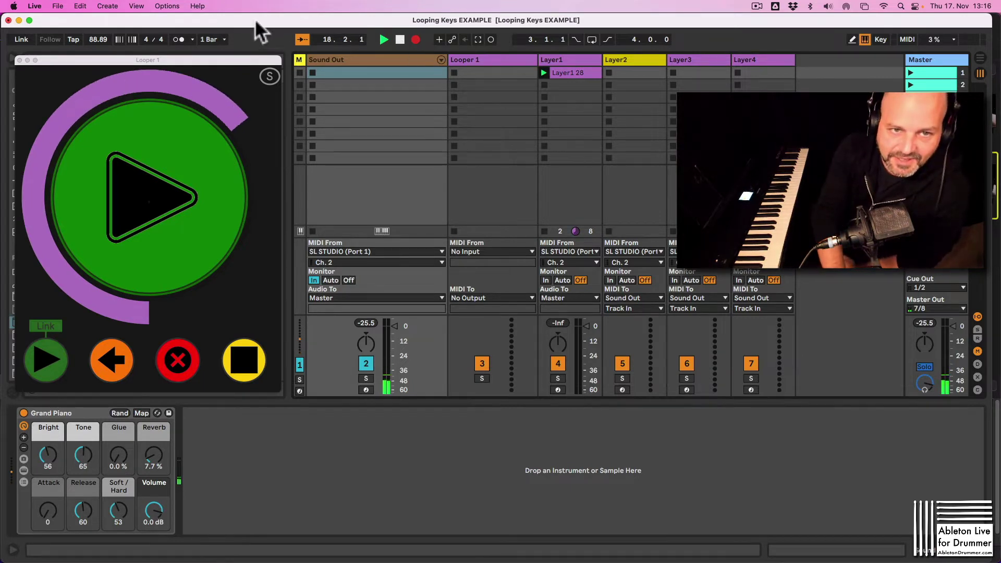
# Switch the metronome on while the Layer2 loop layer is recorded
pyautogui.click(177, 39)
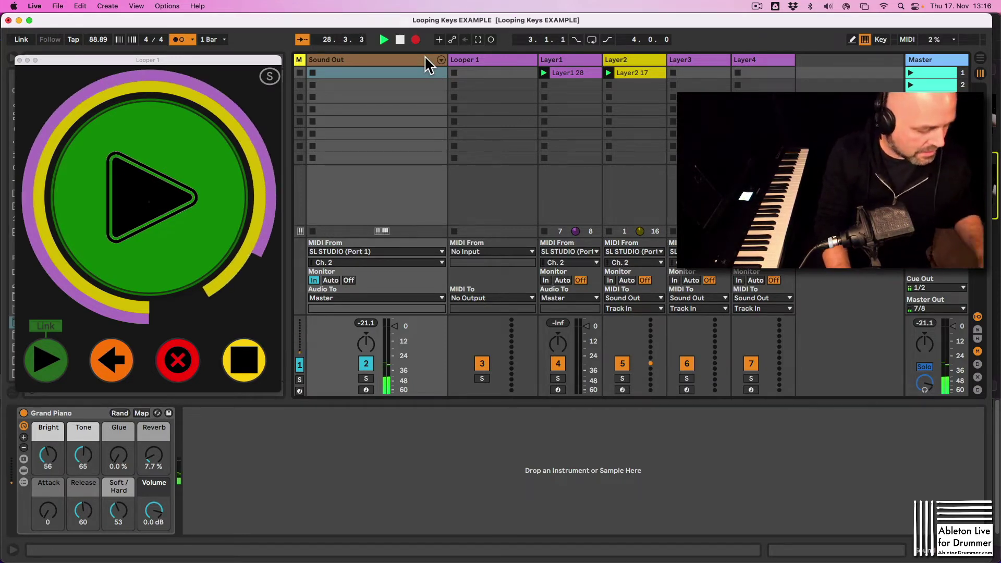
# Stop recording, switch to Arrangement View and zoom in on the recorded Layer1 and Layer2 clips
pyautogui.press('space')
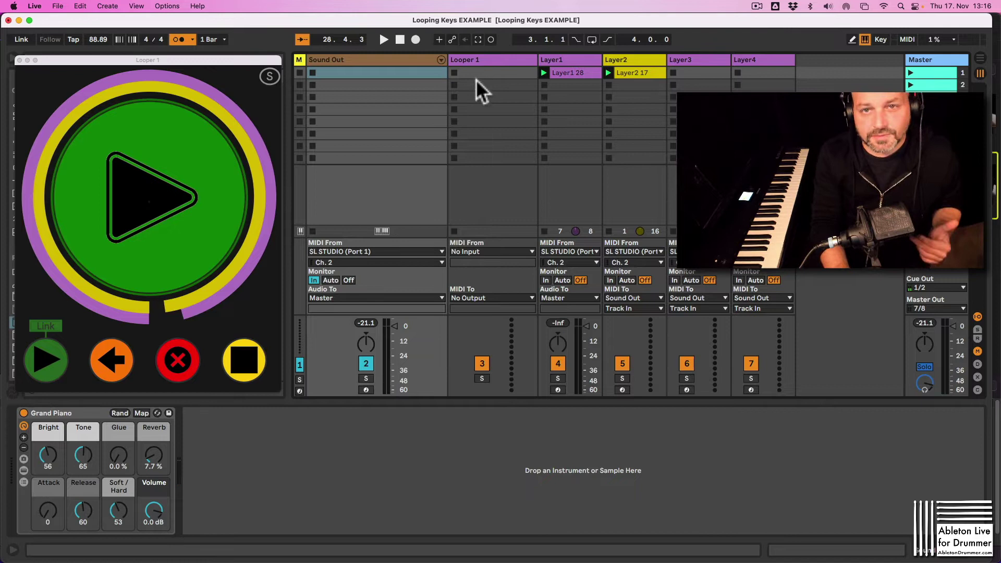
pyautogui.click(979, 60)
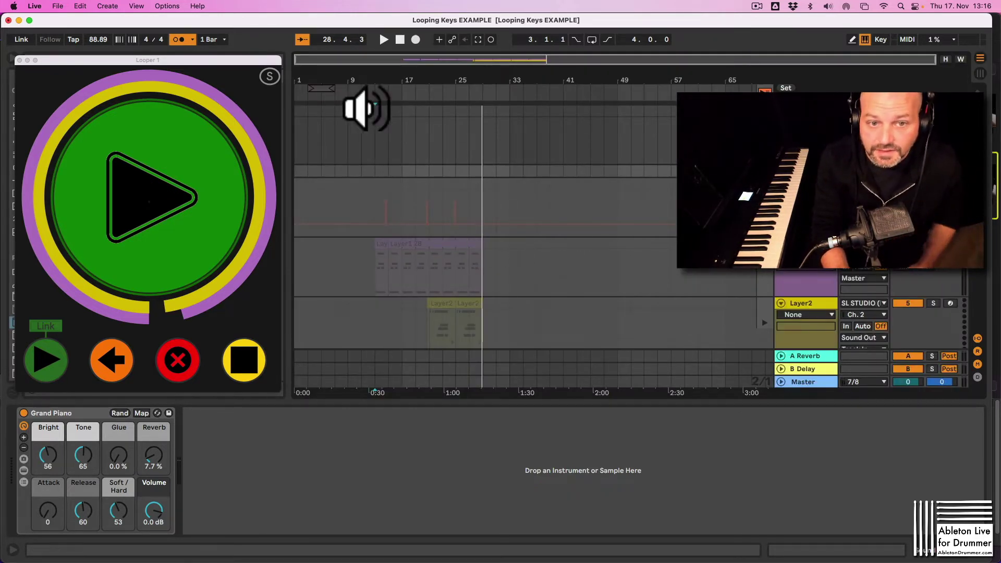
pyautogui.moveTo(384, 90); pyautogui.dragTo(374, 82)
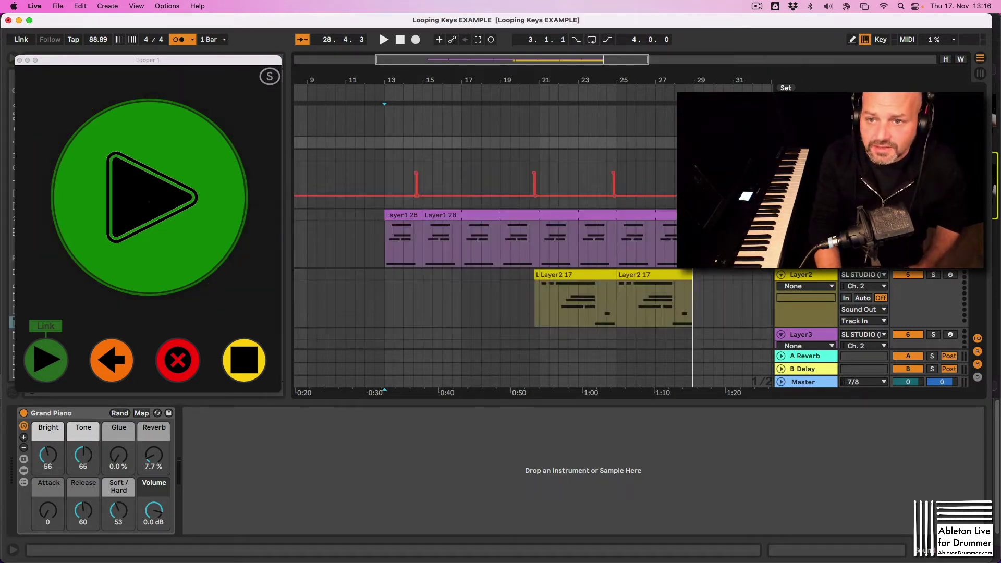
# Close the Looper window, select the Auto-Set Metronome device and move the selection to Layer2
pyautogui.press('Up')
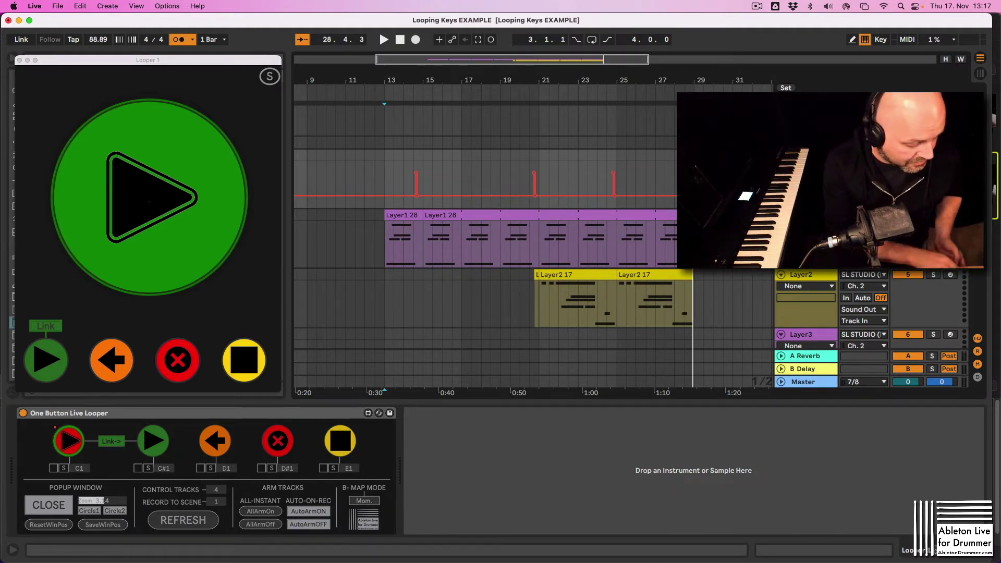
pyautogui.press('Down')
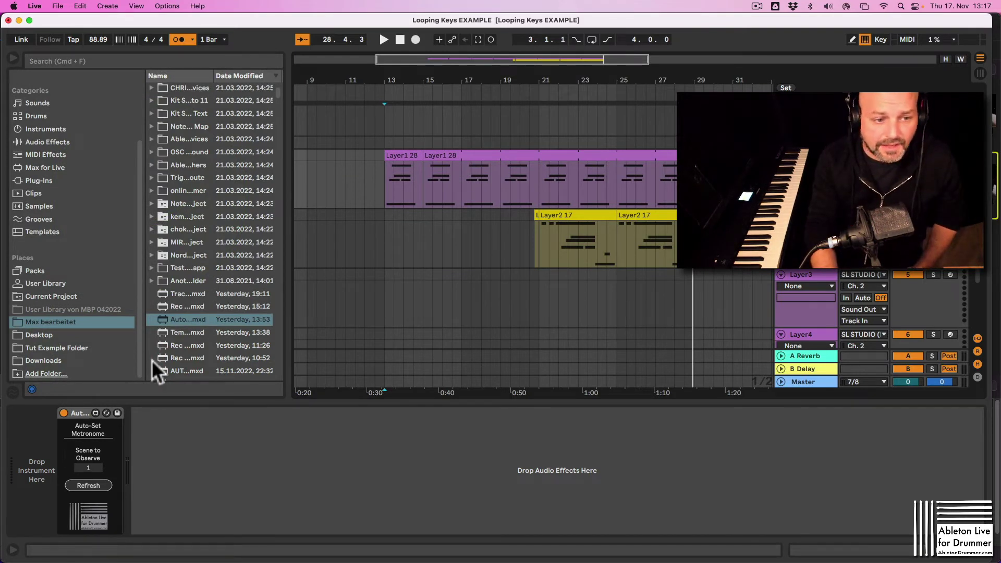
pyautogui.click(77, 414)
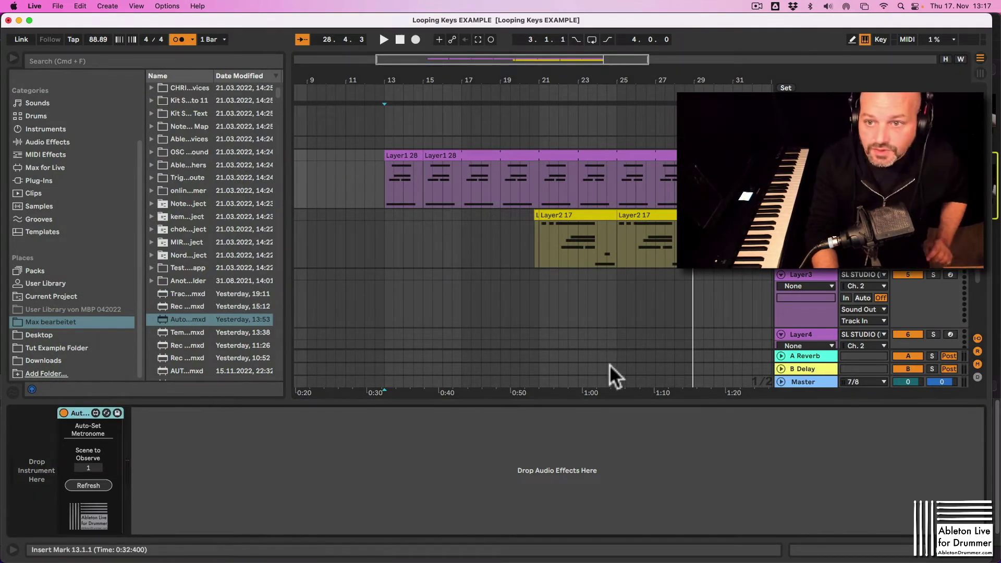
pyautogui.press('Down')
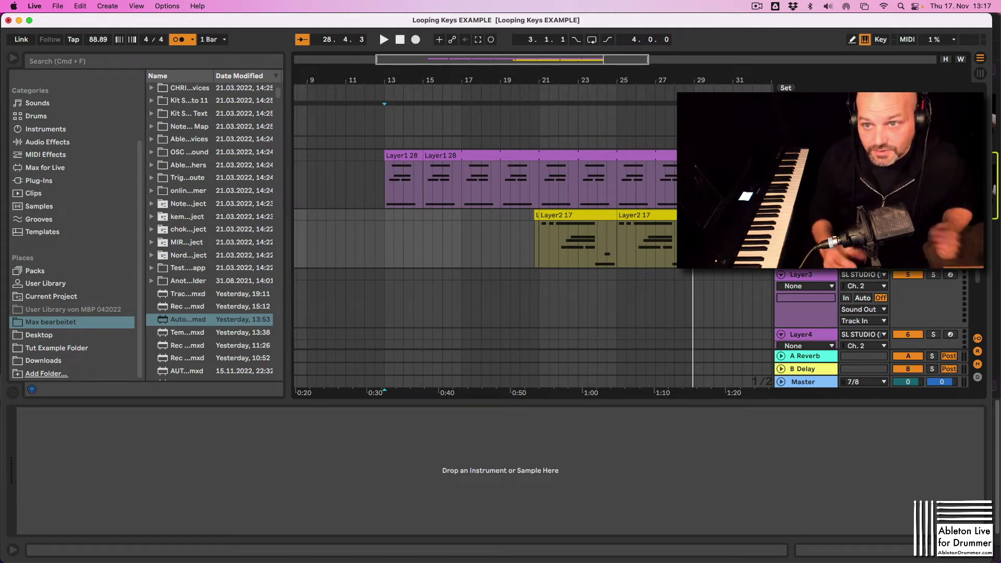
# Hide the browser and zoom the arrangement timeline to show bars 15 to 39
pyautogui.click(15, 58)
pyautogui.moveTo(258, 94); pyautogui.dragTo(257, 156)
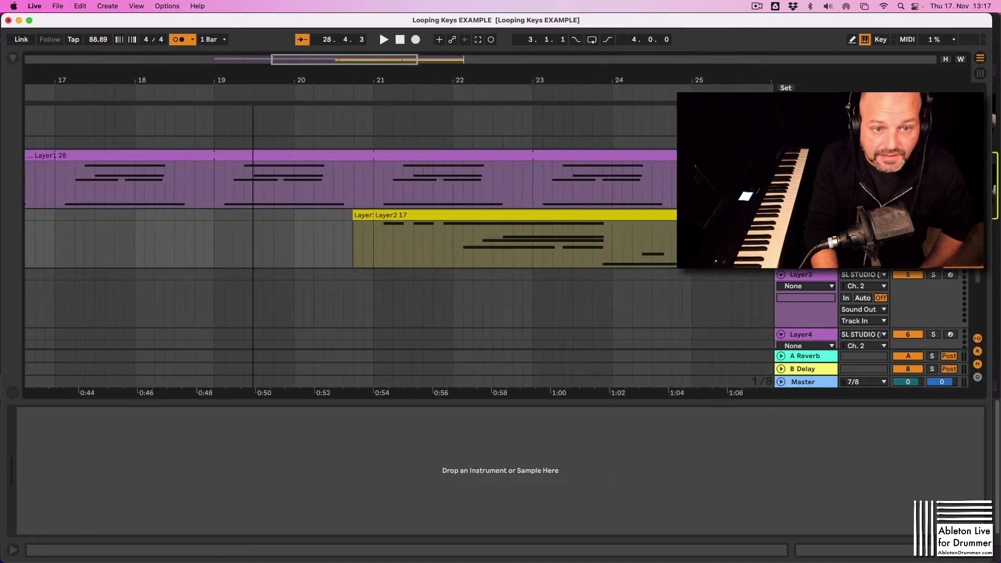
pyautogui.moveTo(123, 90); pyautogui.dragTo(123, 63)
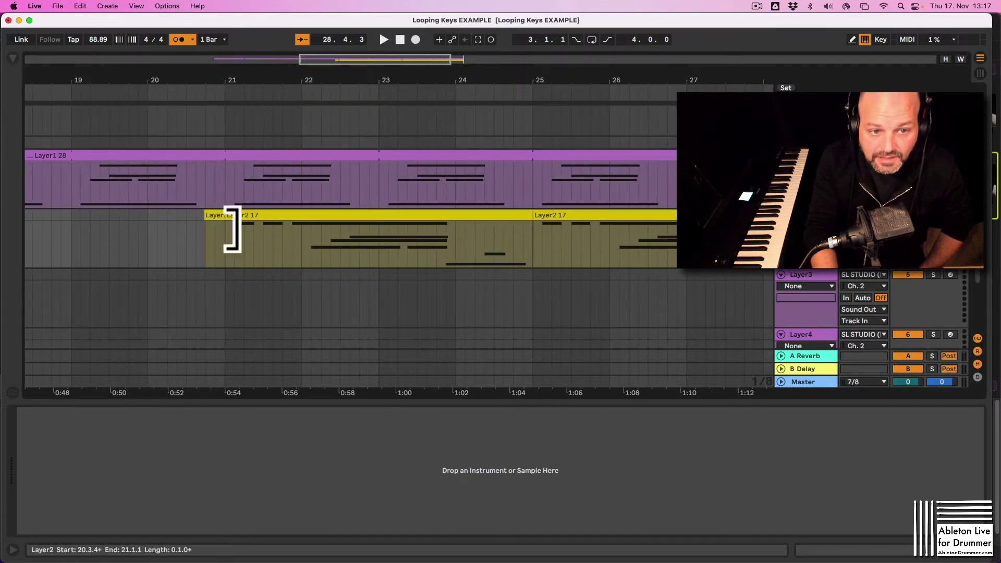
pyautogui.moveTo(431, 89); pyautogui.dragTo(431, 63)
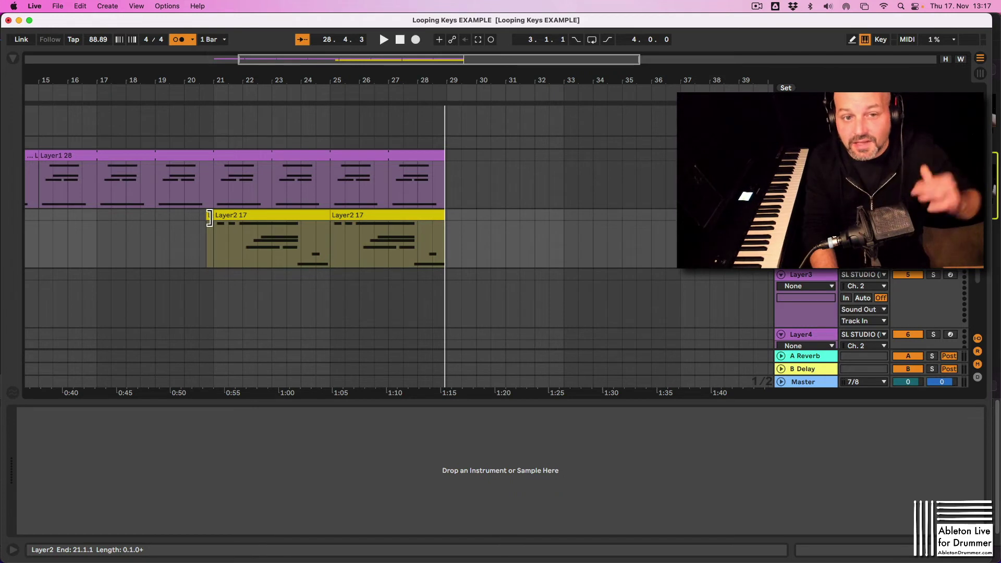
# Open and audition the Layer1 28 clip, then drag its first C2 note to start at 1.1.1
pyautogui.doubleClick(268, 217)
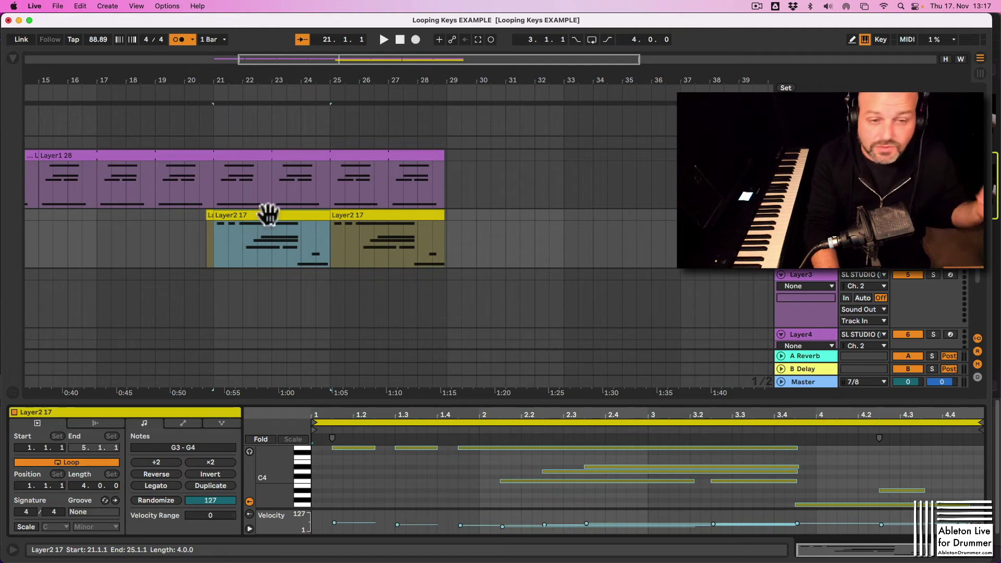
pyautogui.moveTo(125, 67); pyautogui.dragTo(302, 147)
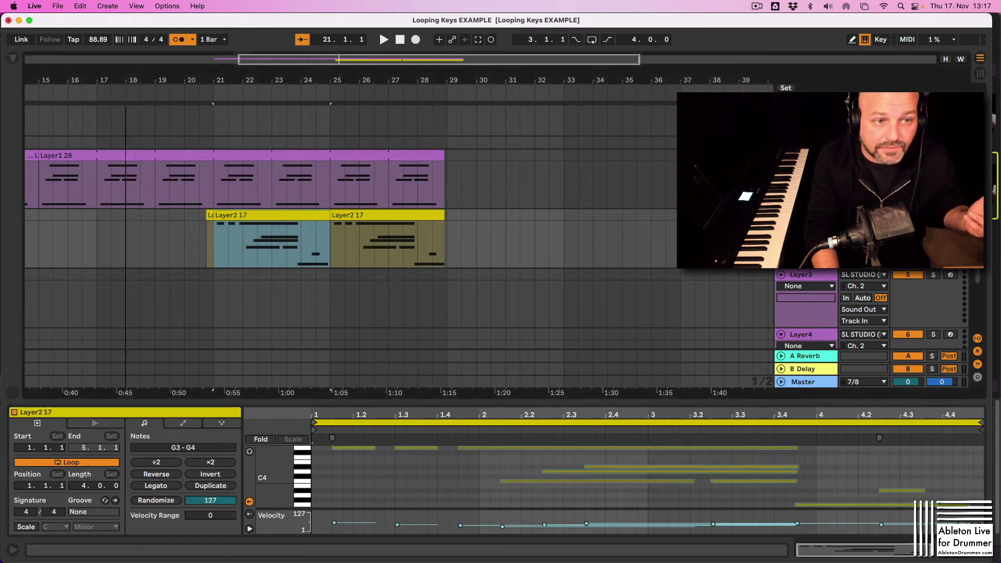
pyautogui.click(259, 154)
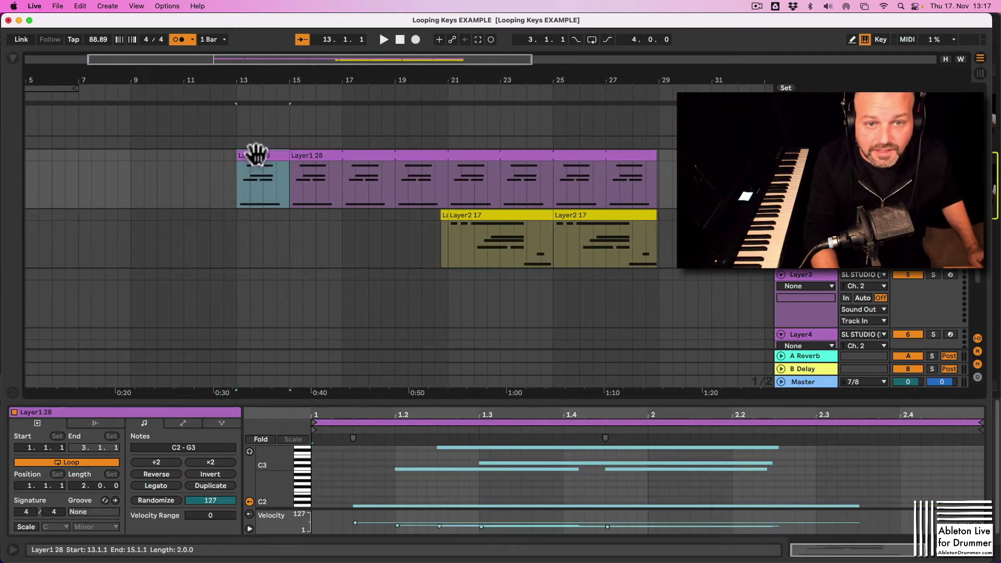
pyautogui.hscroll(-3, 256, 152)
pyautogui.press('space')
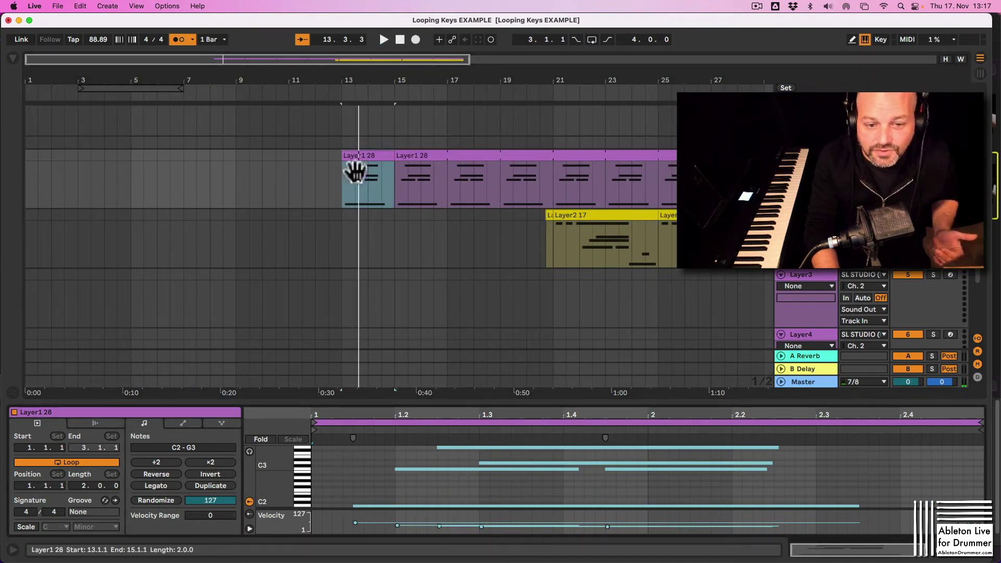
pyautogui.press('space')
pyautogui.click(352, 509)
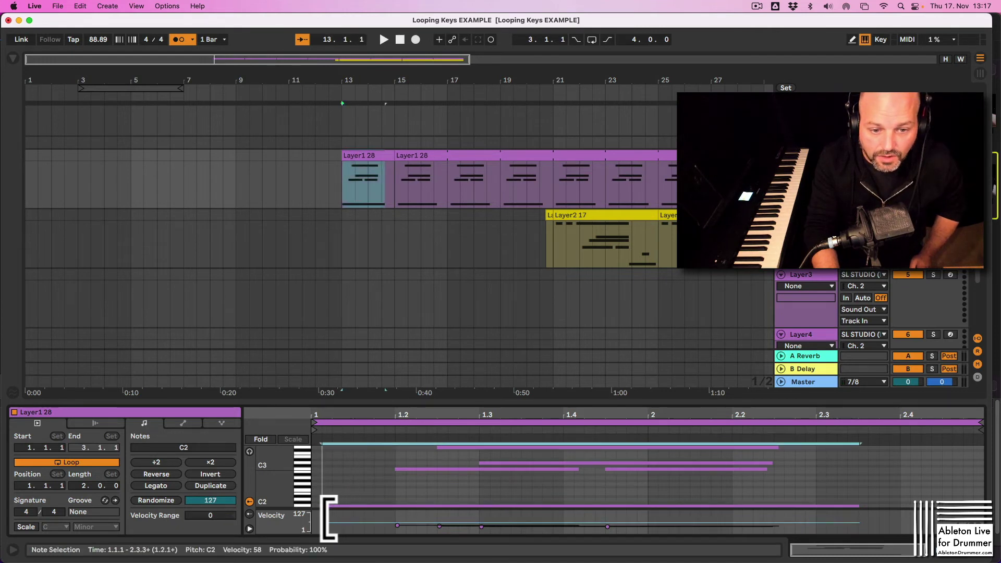
pyautogui.moveTo(362, 509); pyautogui.dragTo(313, 508)
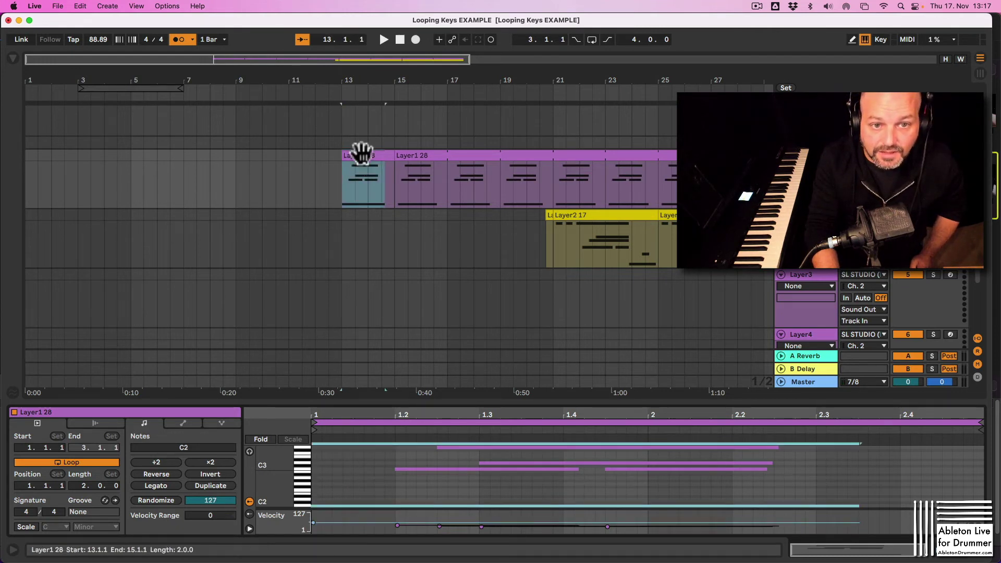
# Extend the Layer1 28 clip to bar 28, play it back and switch the metronome off
pyautogui.click(362, 152)
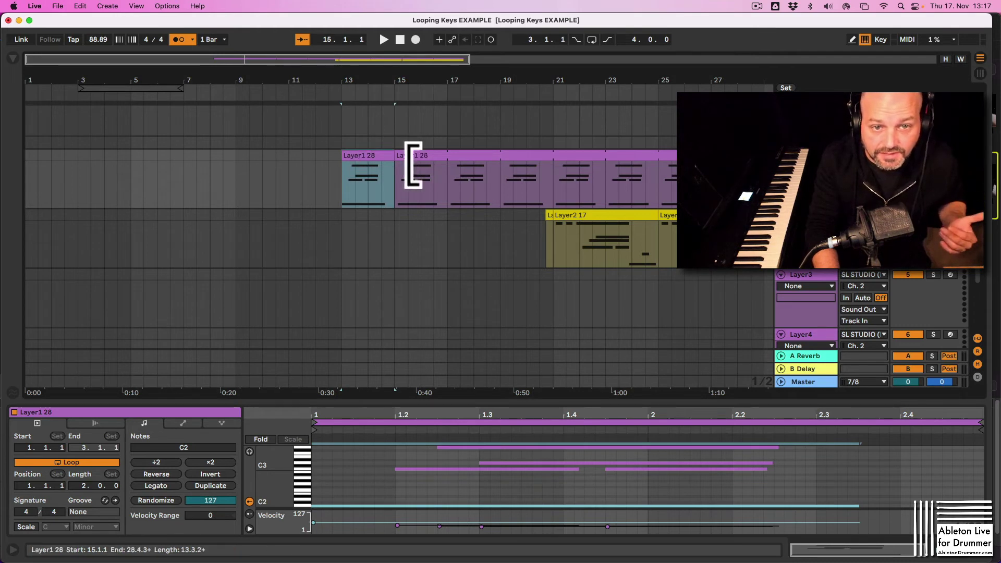
pyautogui.moveTo(425, 89); pyautogui.dragTo(244, 104)
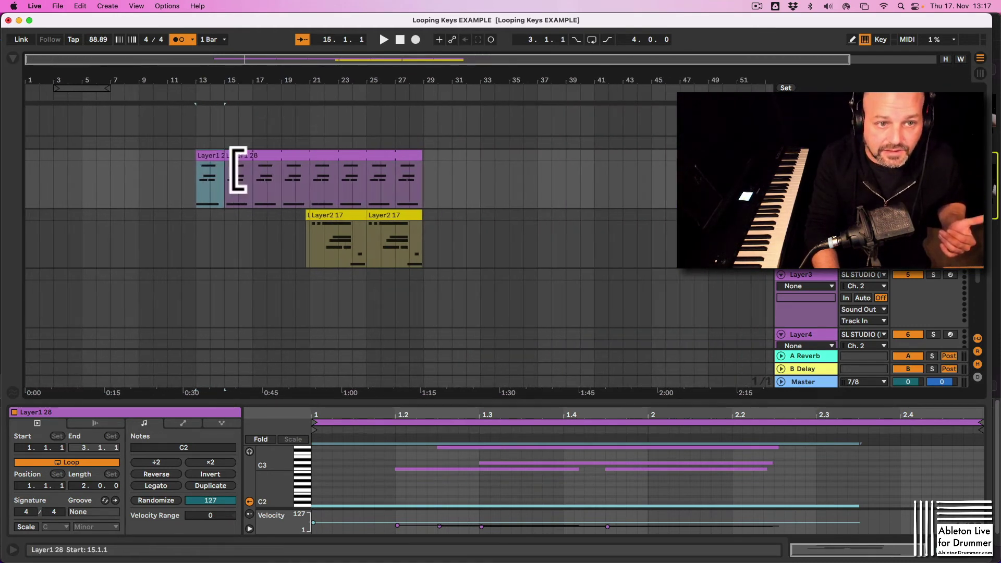
pyautogui.moveTo(226, 168); pyautogui.dragTo(425, 165)
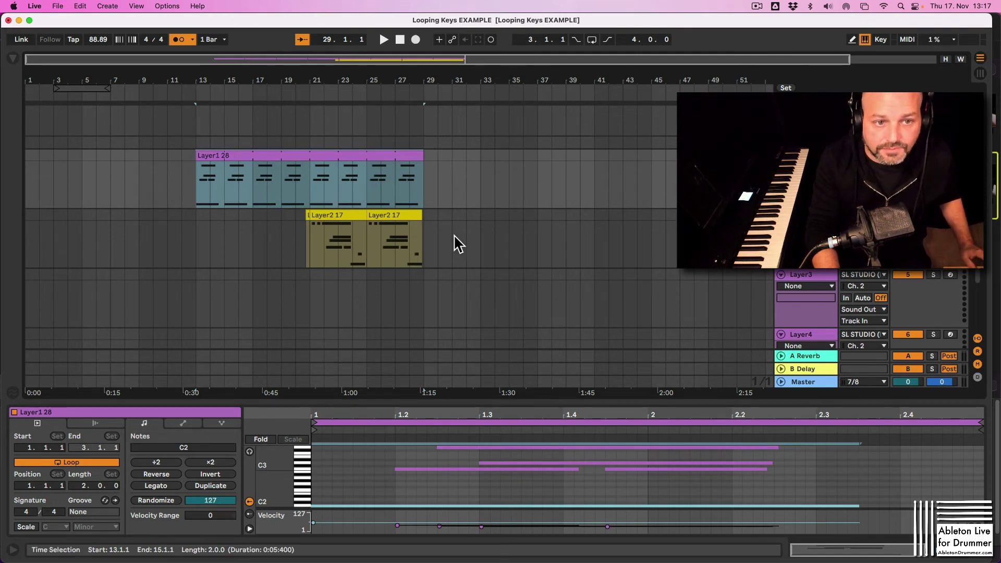
pyautogui.press('space')
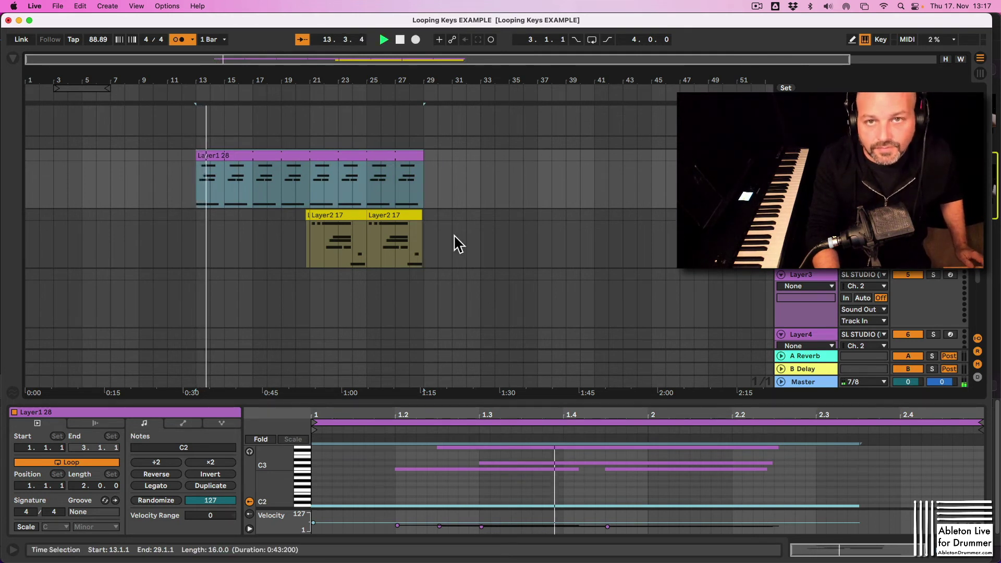
pyautogui.click(181, 40)
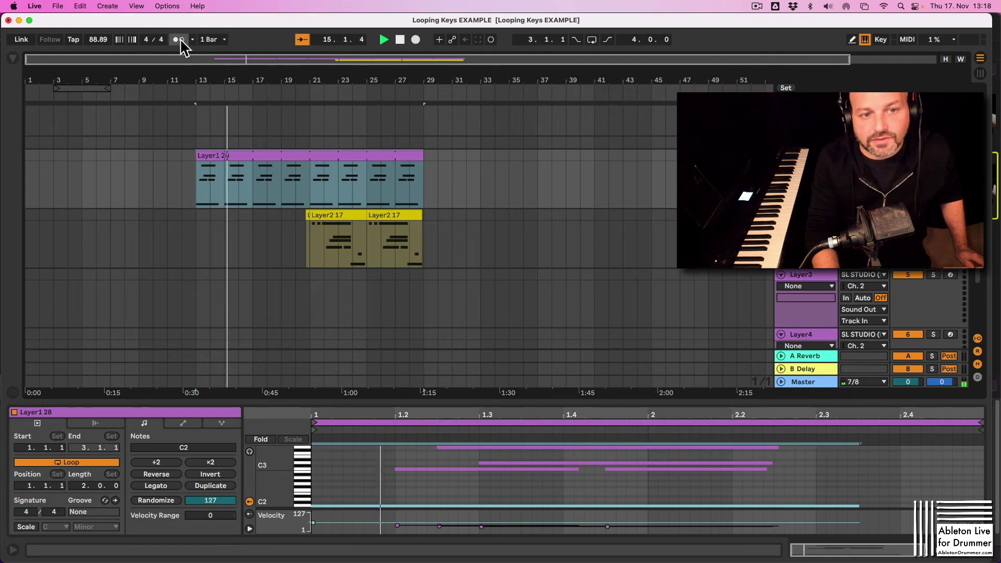